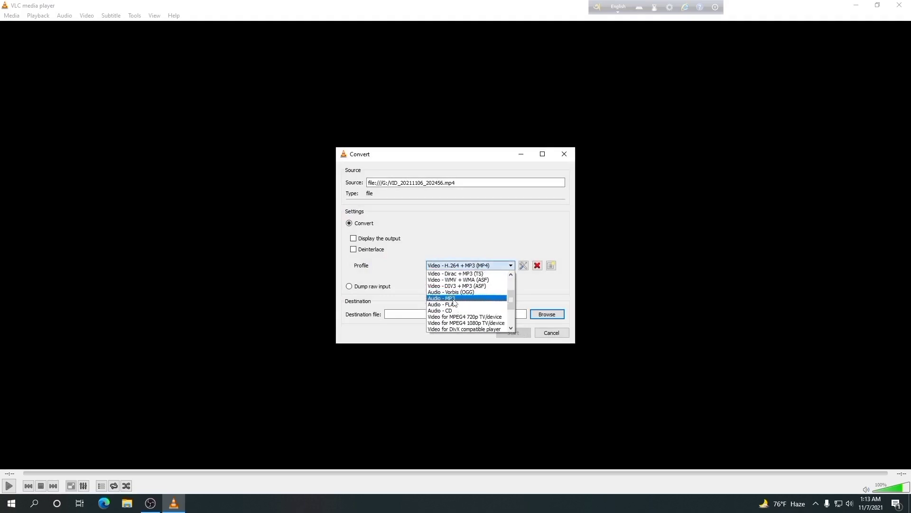
# - Convert the source video with the Audio - MP3 profile to jkjshd.mp3 in E:\VLC CONVERT AUDIO, and close the player
pyautogui.click(453, 300)
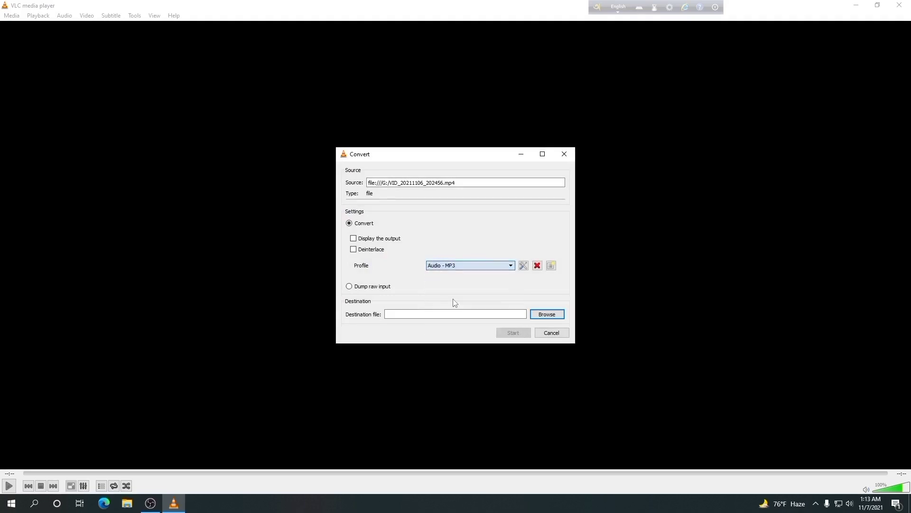
pyautogui.click(558, 316)
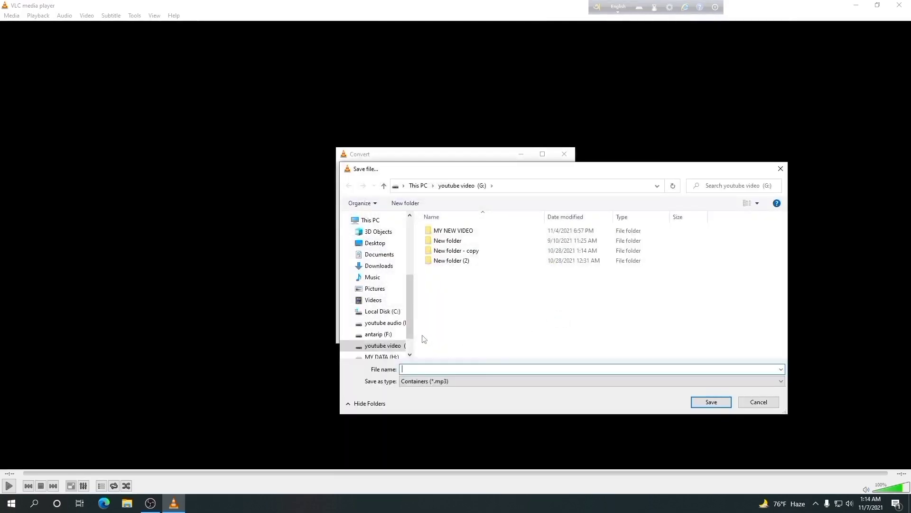
pyautogui.click(384, 323)
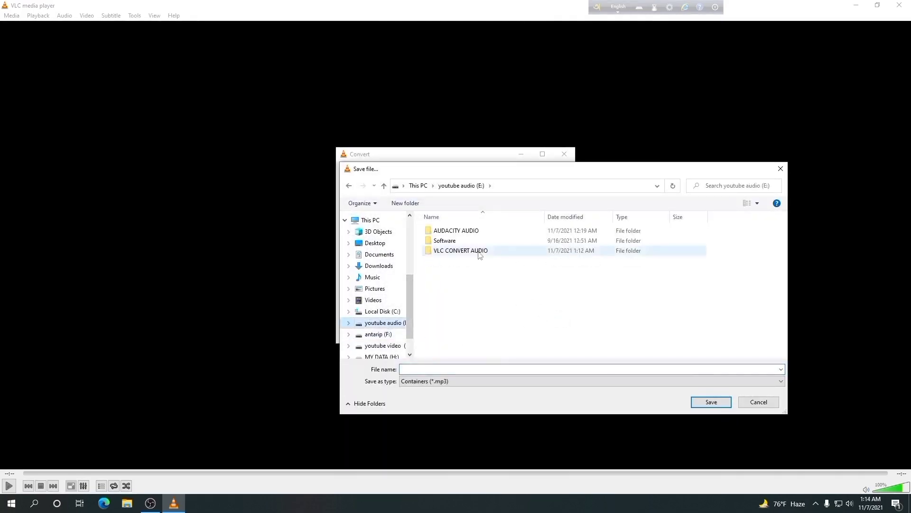
pyautogui.doubleClick(458, 251)
pyautogui.click(410, 369)
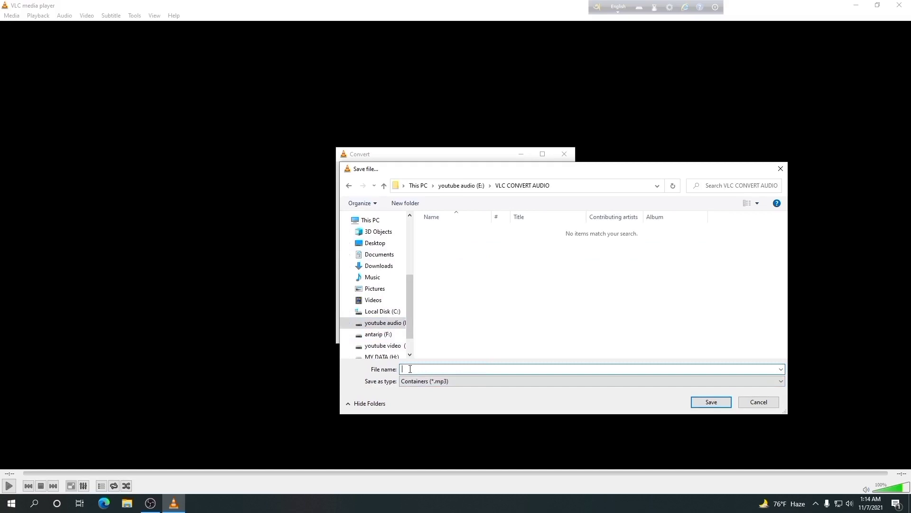
pyautogui.write('jkjshd.m')
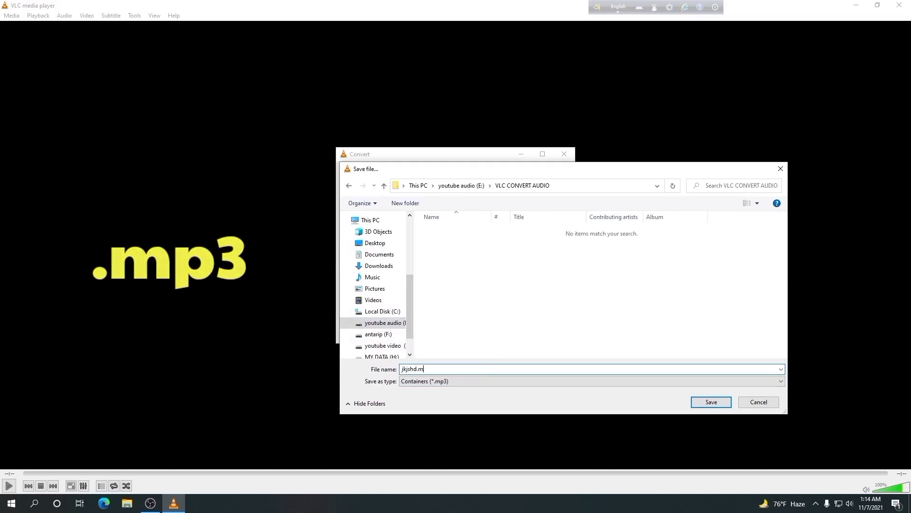
pyautogui.write('p3')
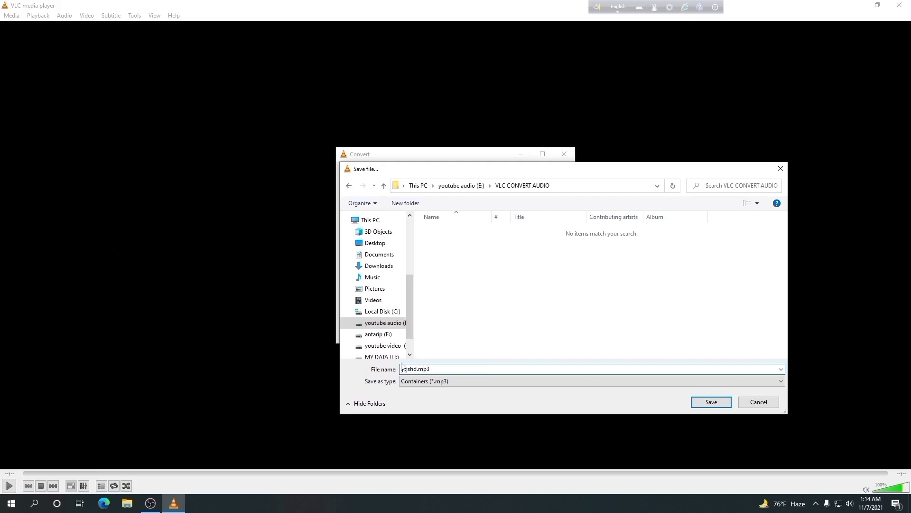
pyautogui.click(710, 402)
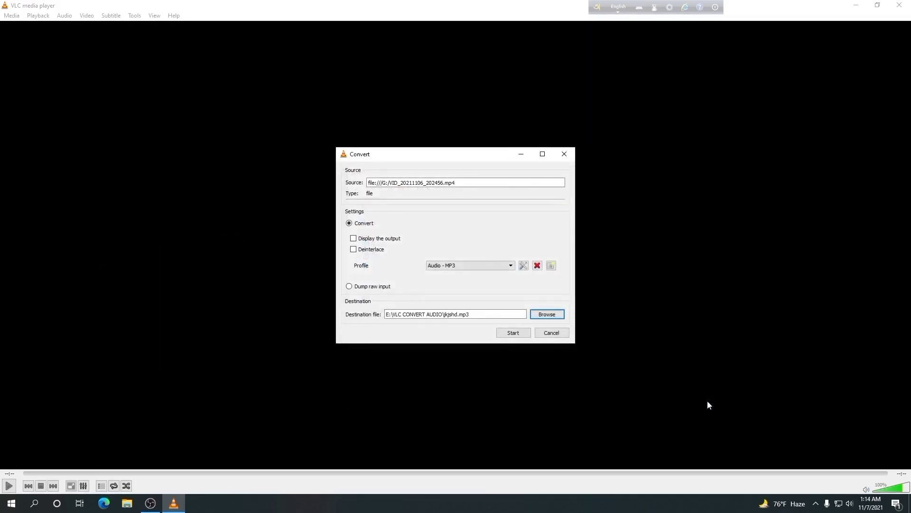
pyautogui.click(516, 334)
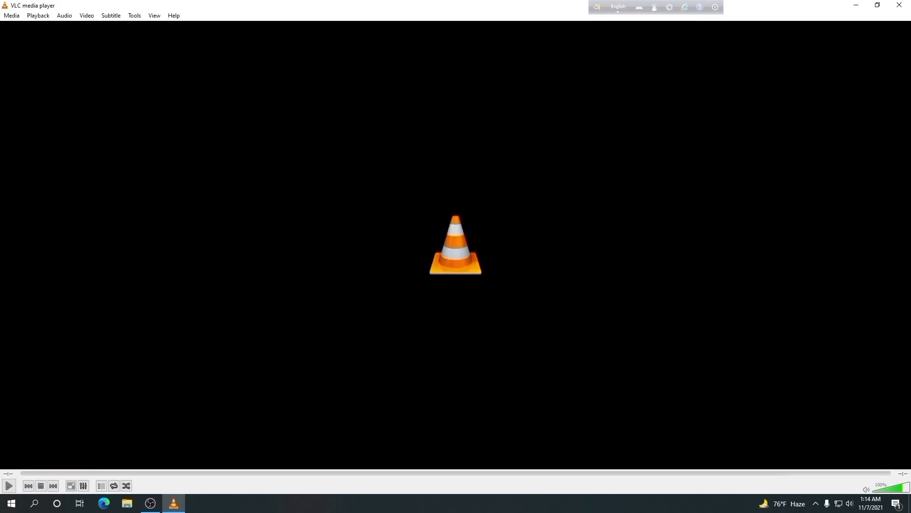
pyautogui.click(899, 6)
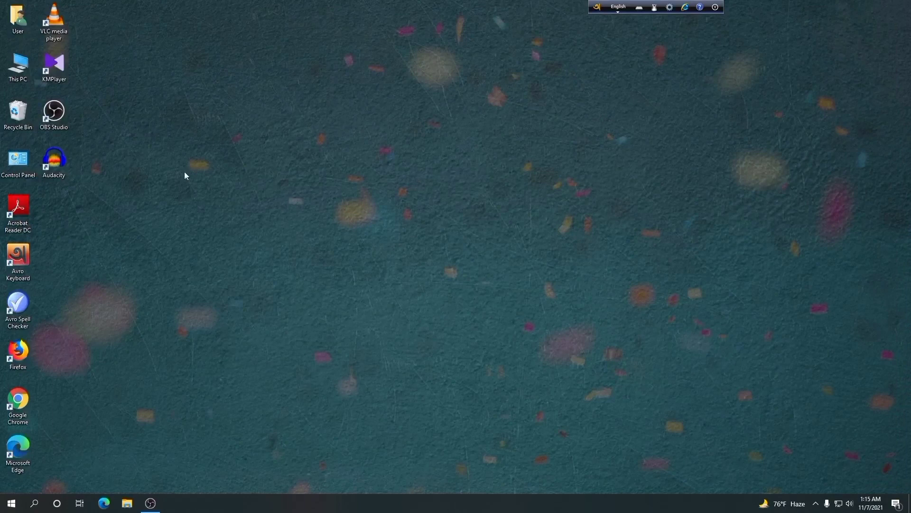
# - Check the VLC CONVERT AUDIO folder on the youtube audio (E:) drive for the converted file, and close File Explorer
pyautogui.doubleClick(29, 69)
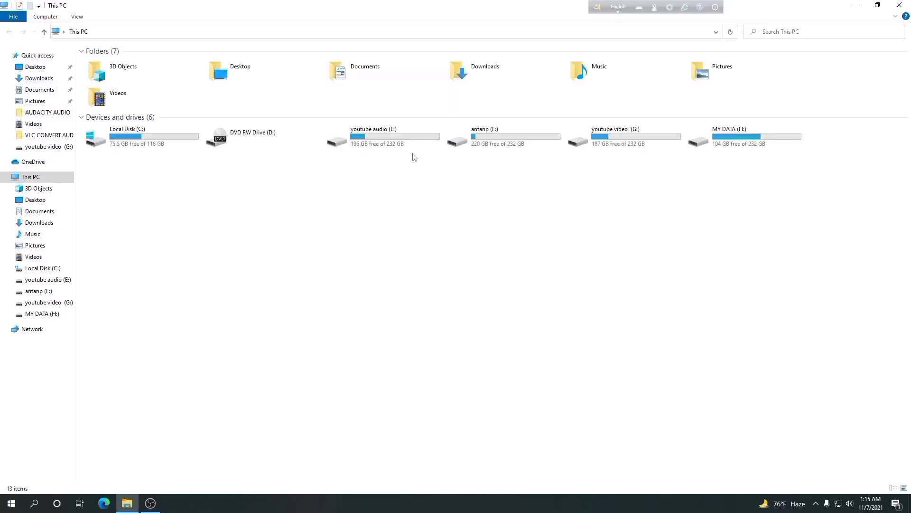
pyautogui.doubleClick(390, 142)
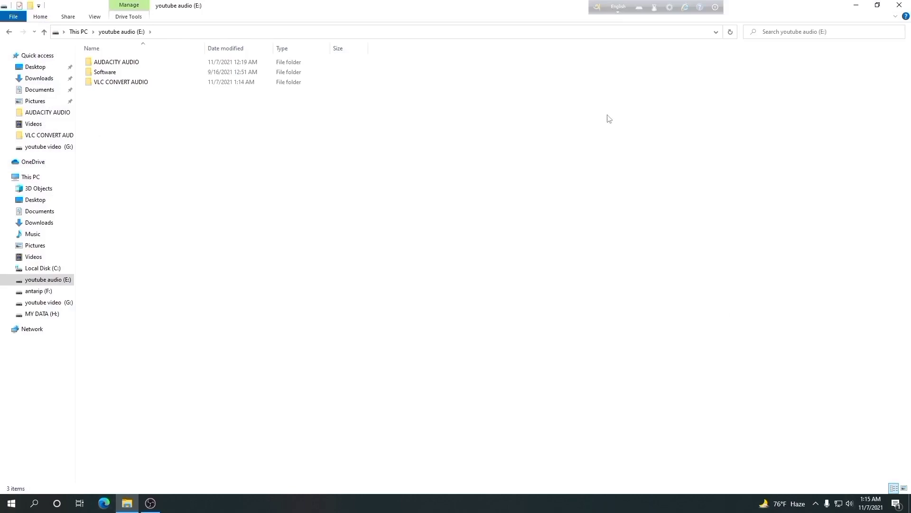
pyautogui.doubleClick(145, 82)
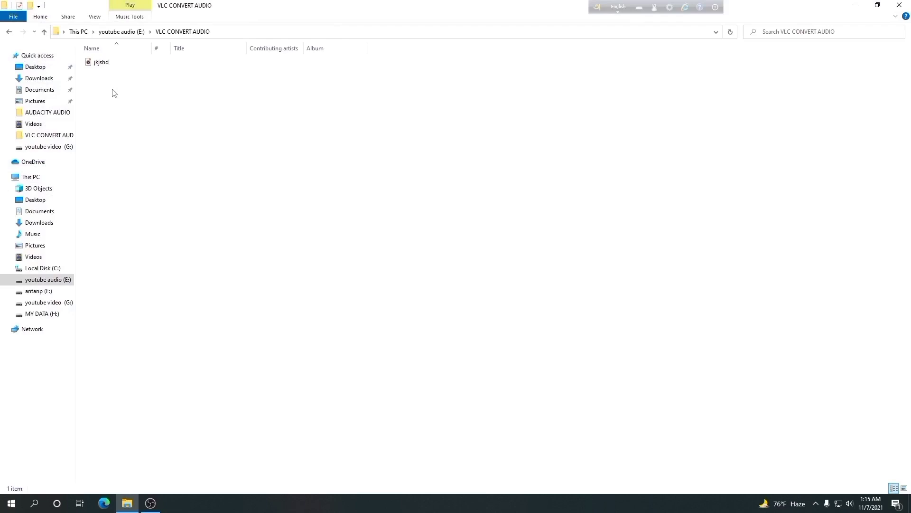
pyautogui.click(899, 4)
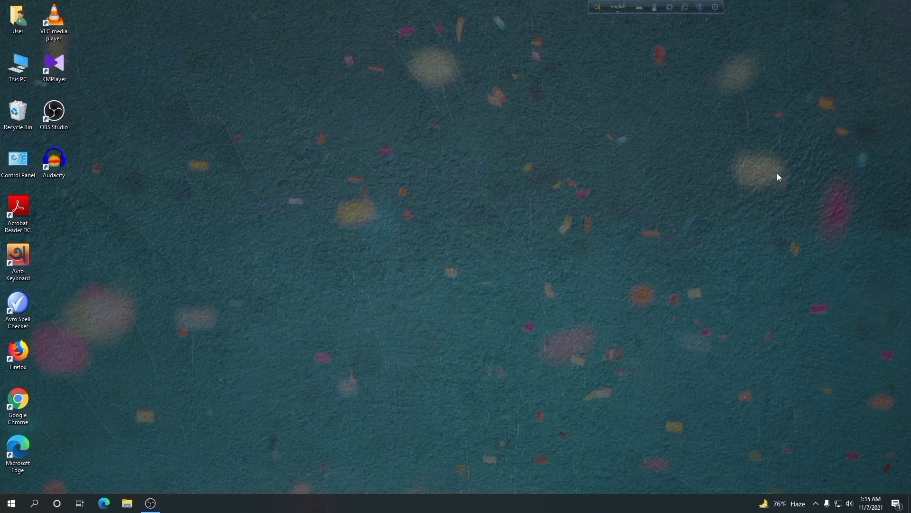
# - Switch to Google Chrome and search Google for audacity
pyautogui.doubleClick(25, 414)
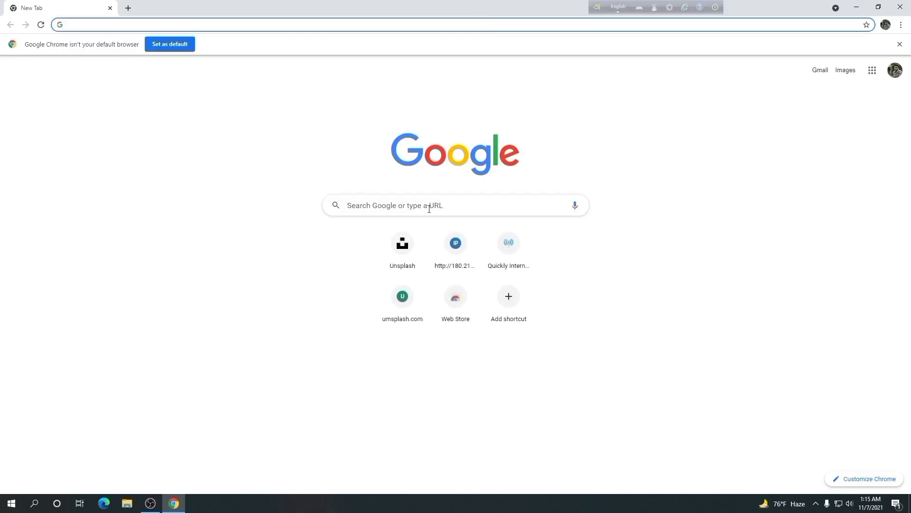
pyautogui.click(430, 209)
pyautogui.write('audaci')
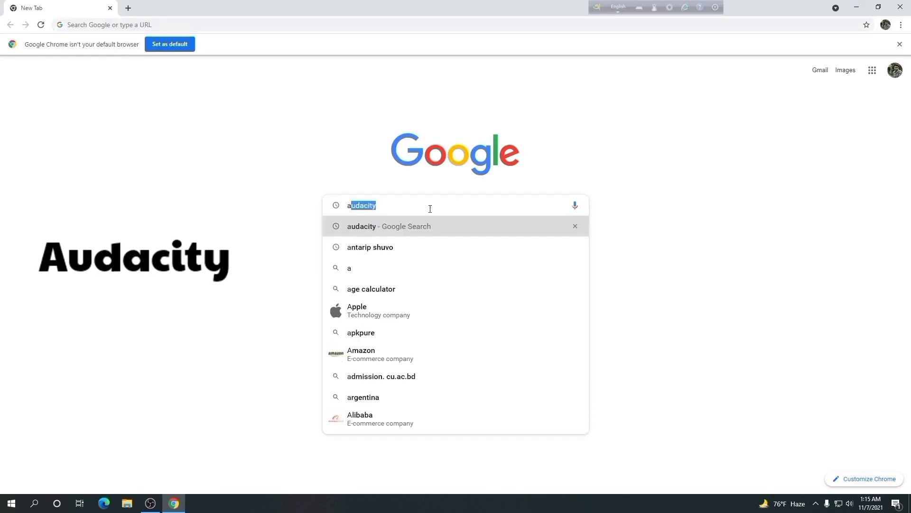
pyautogui.write('ty')
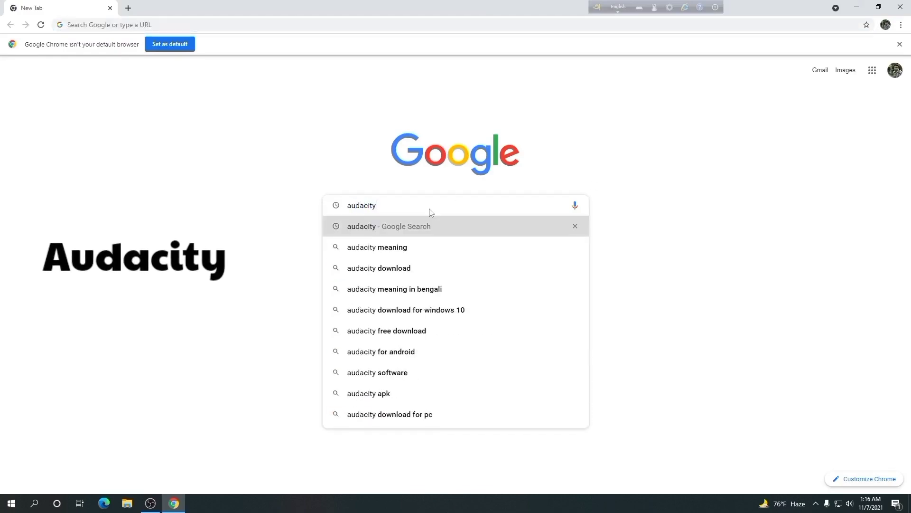
pyautogui.press('Return')
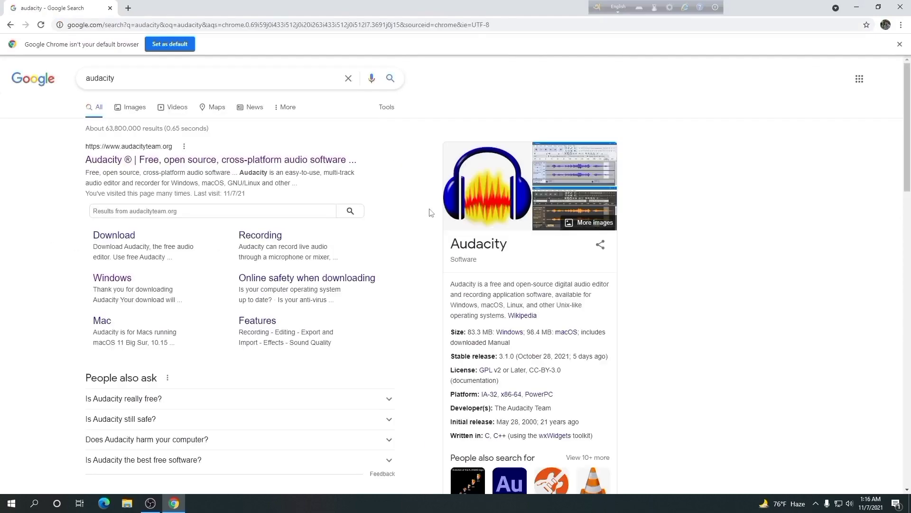
# - Open the official Audacity website from the search results and follow its Audacity download link
pyautogui.click(191, 162)
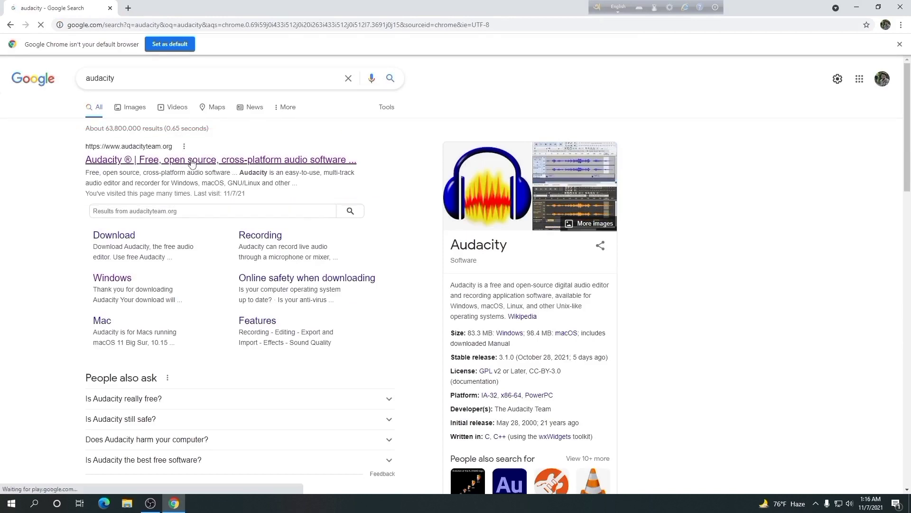
pyautogui.scroll(-3, 412, 263)
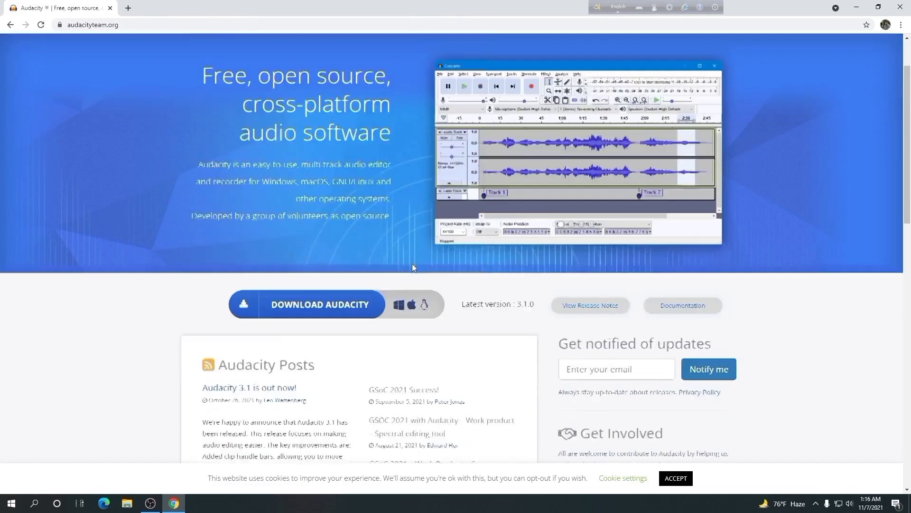
pyautogui.scroll(3, 412, 263)
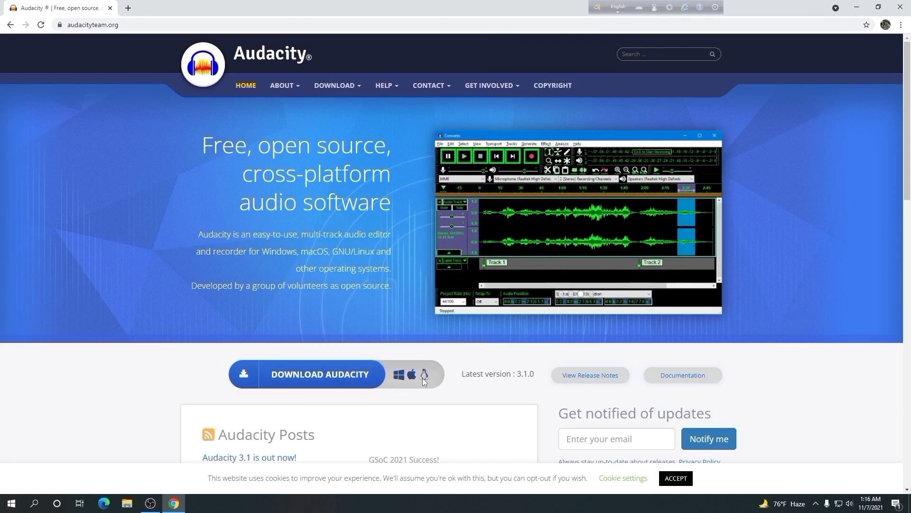
pyautogui.click(311, 377)
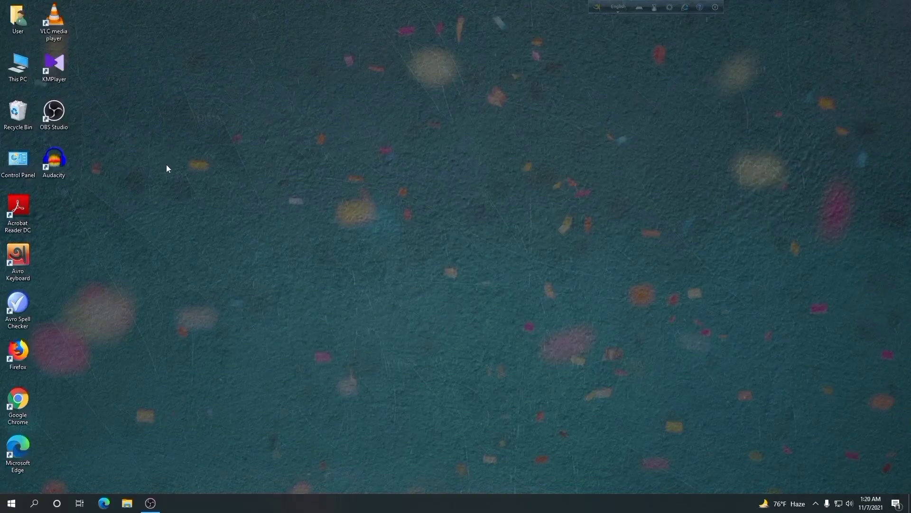
# - Switch to Audacity and open the jkjshd file from the VLC CONVERT AUDIO folder on the youtube audio (E:) drive
pyautogui.doubleClick(53, 165)
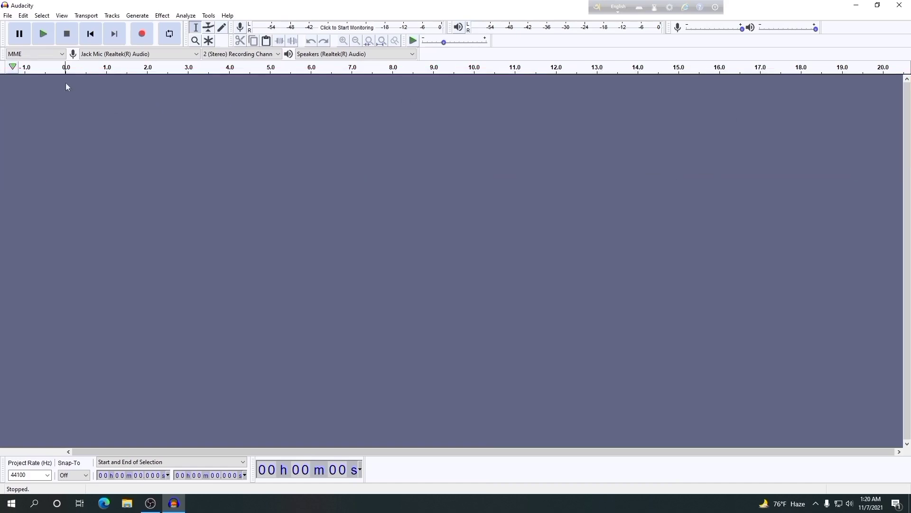
pyautogui.click(8, 15)
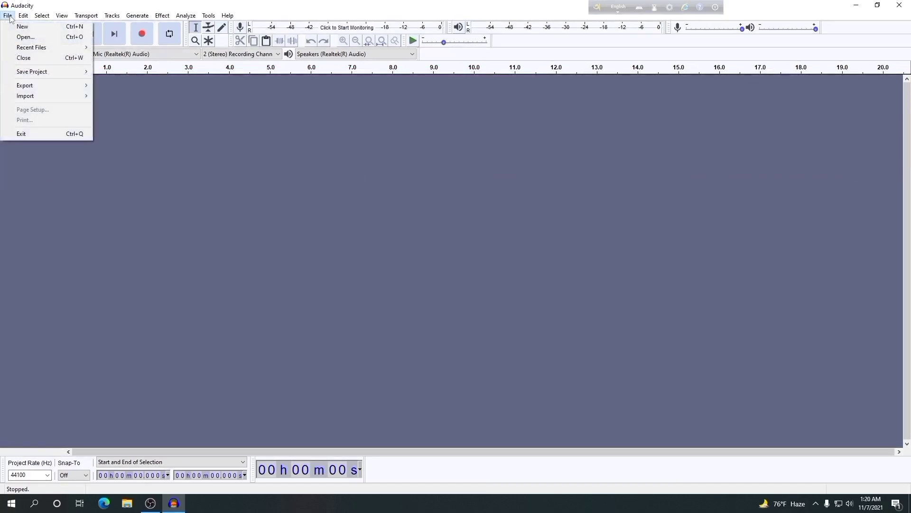
pyautogui.click(25, 37)
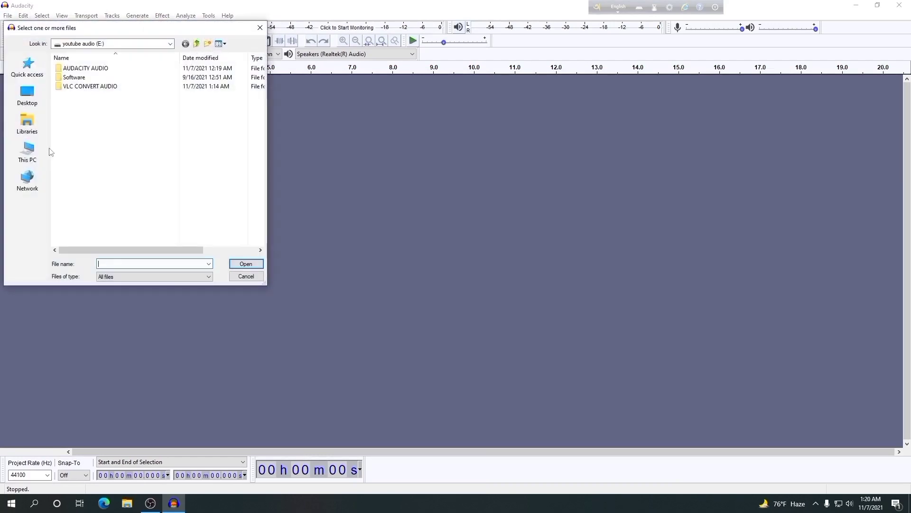
pyautogui.click(23, 163)
pyautogui.scroll(-6, 107, 179)
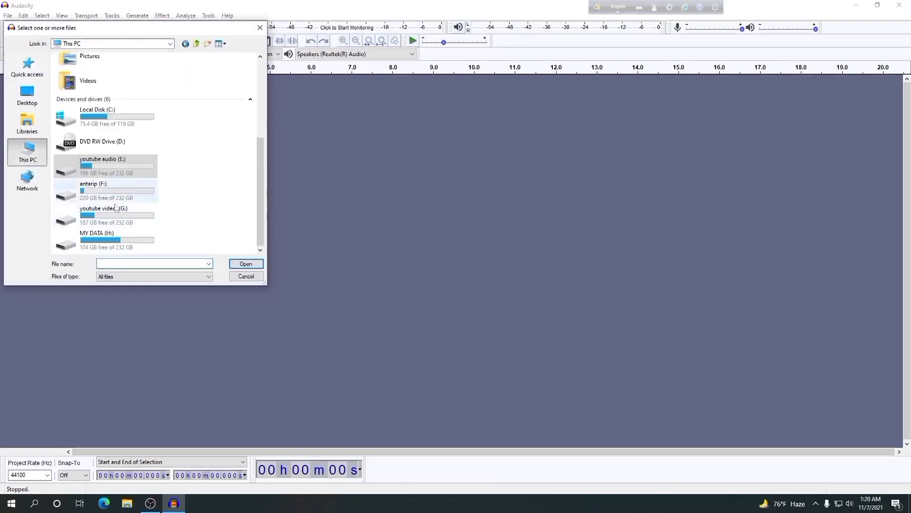
pyautogui.doubleClick(102, 164)
pyautogui.doubleClick(90, 86)
pyautogui.doubleClick(77, 68)
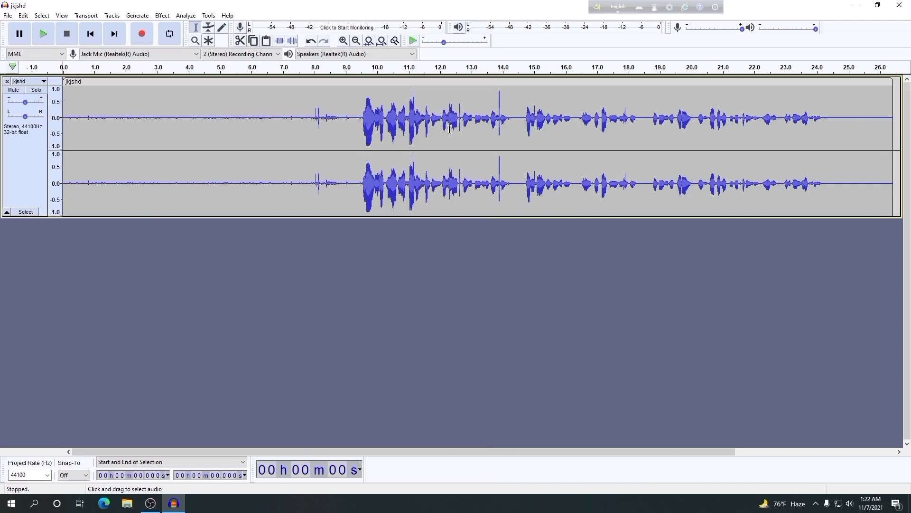
# - Select the entire audio track and apply the Normalize effect to it
pyautogui.hotkey('ctrl', 'a')
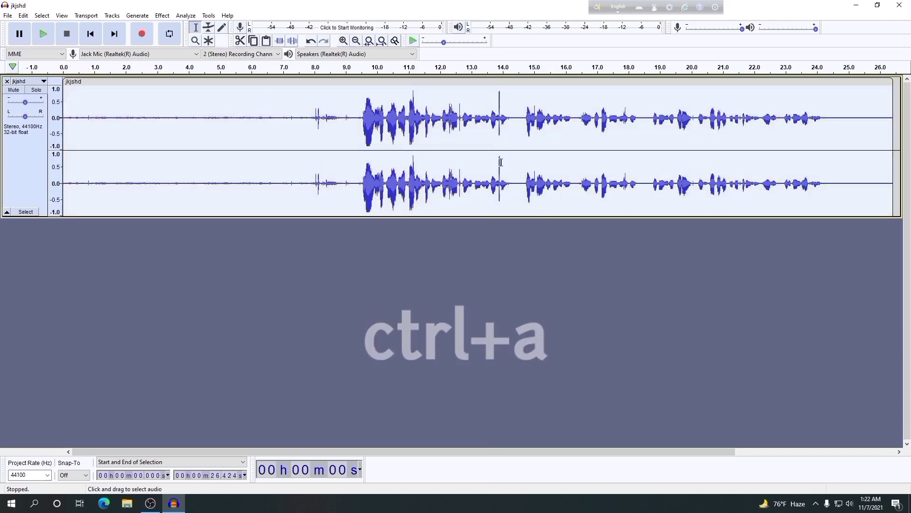
pyautogui.click(162, 15)
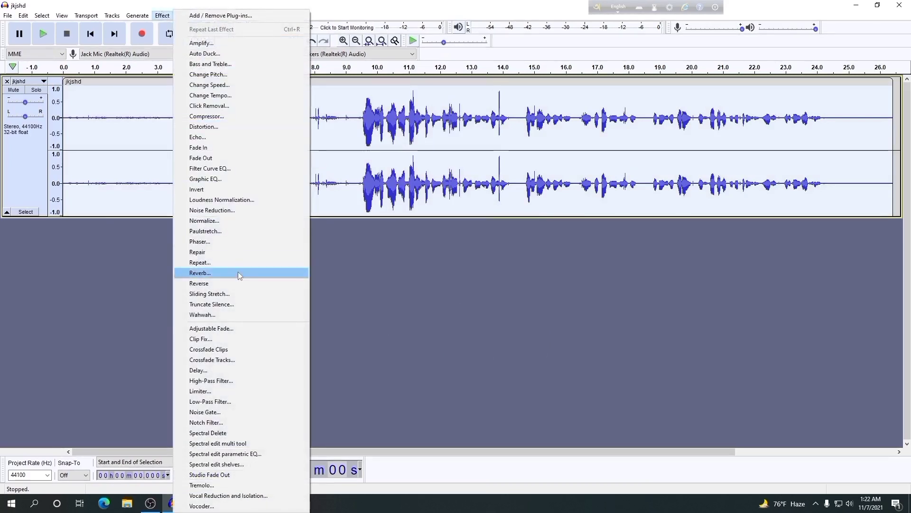
pyautogui.click(215, 221)
pyautogui.click(473, 273)
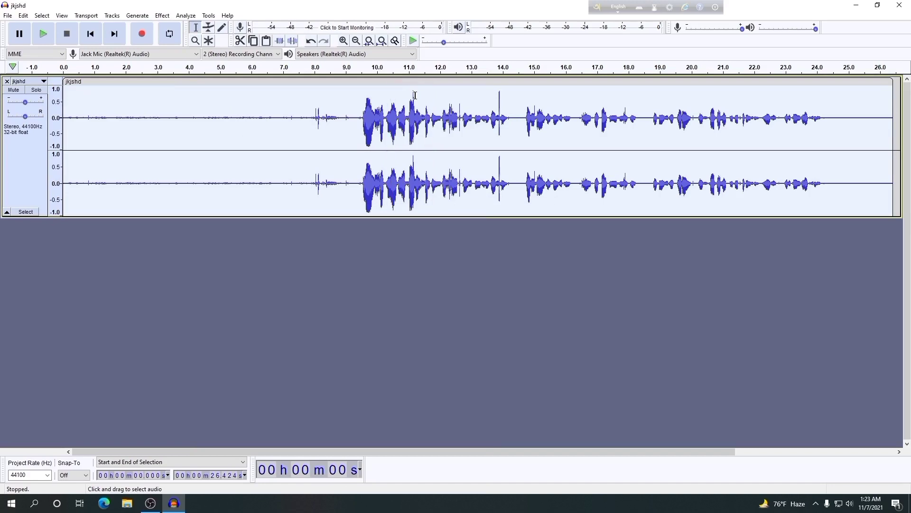
# - Apply the Compressor with threshold -12 dB, noise floor -40 dB, ratio 2:1, attack 0.20 secs, release 1.0 secs and make-up gain off
pyautogui.click(163, 15)
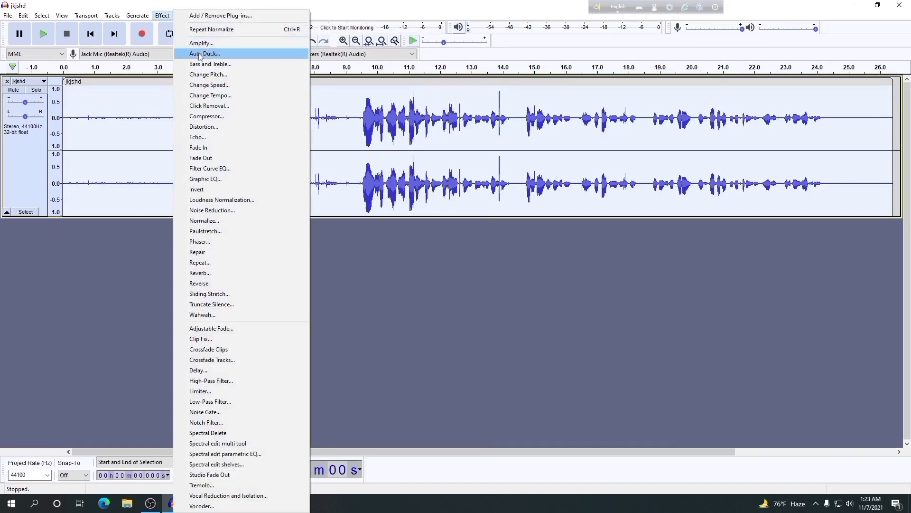
pyautogui.click(207, 116)
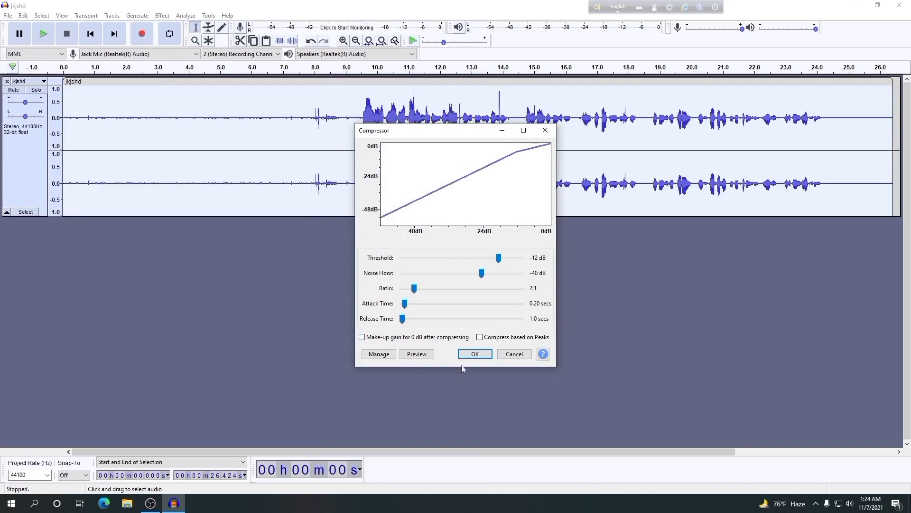
pyautogui.click(473, 354)
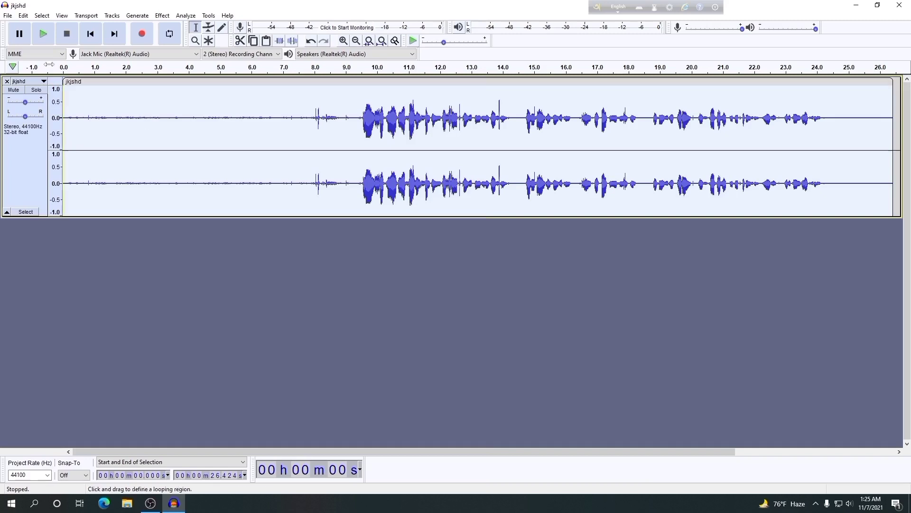
# - Play back the compressed track, set the system speaker volume to 30, and stop the playback
pyautogui.click(46, 42)
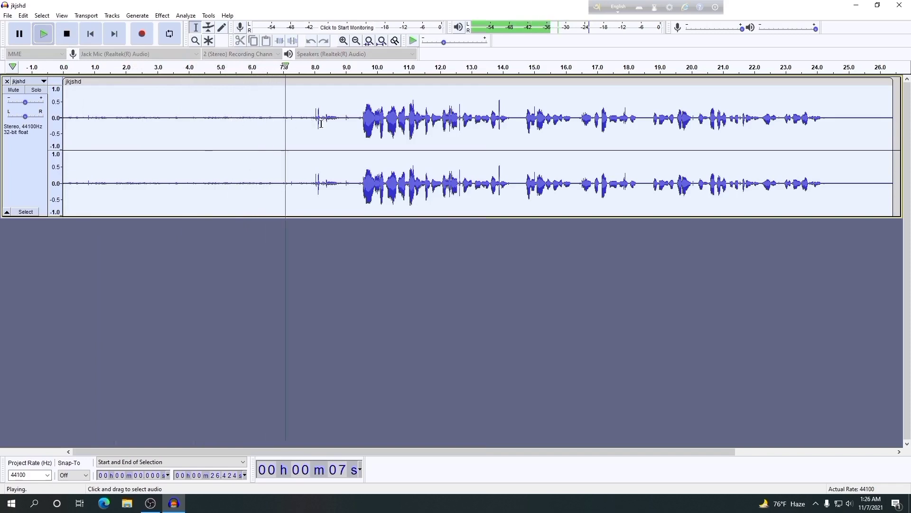
pyautogui.click(849, 503)
pyautogui.moveTo(803, 480); pyautogui.dragTo(805, 485)
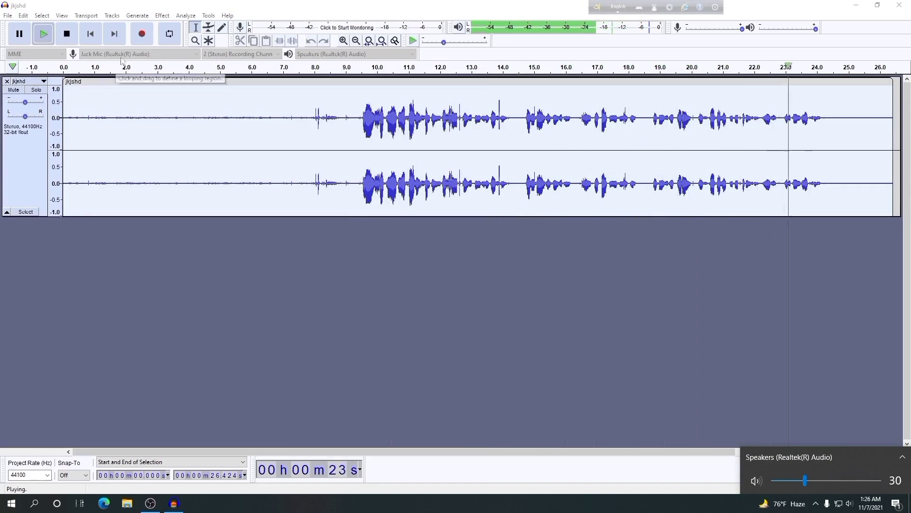
pyautogui.click(75, 35)
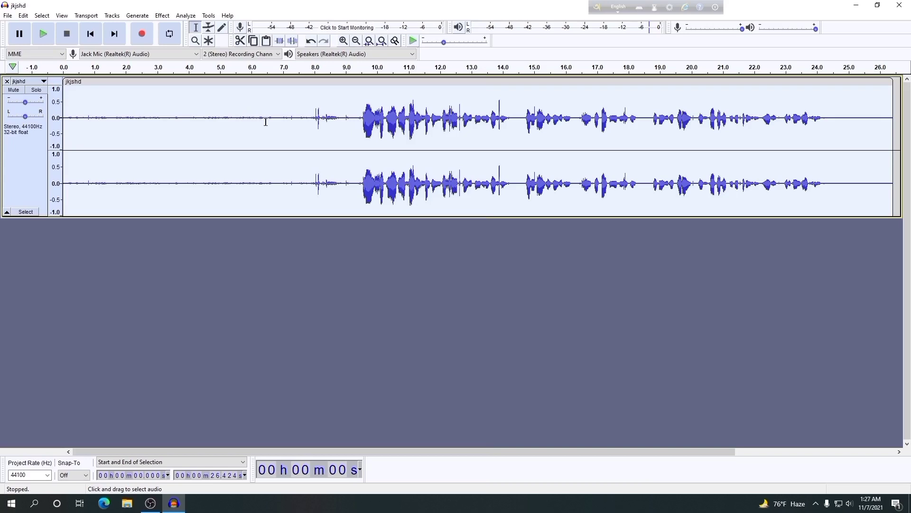
# - Capture a noise profile for Noise Reduction from the quiet stretch between about 4.4 and 6.5 seconds
pyautogui.moveTo(267, 118); pyautogui.dragTo(200, 119)
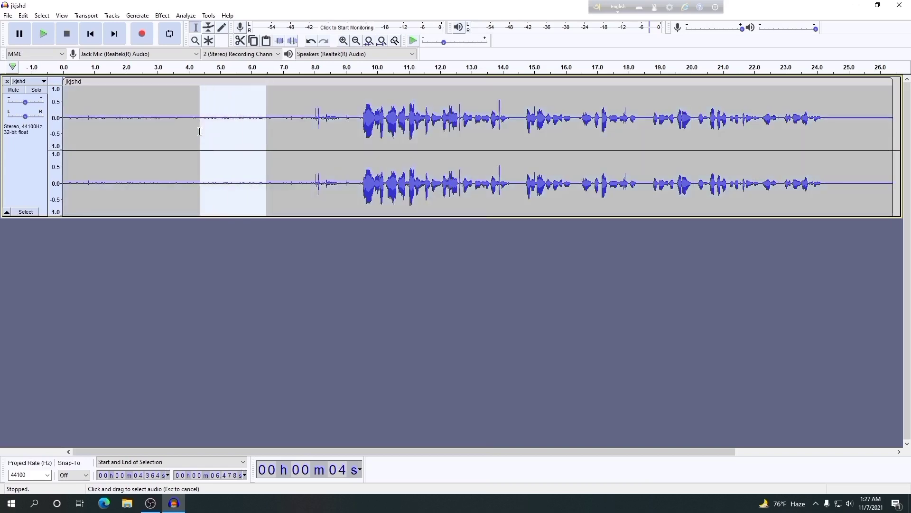
pyautogui.click(162, 15)
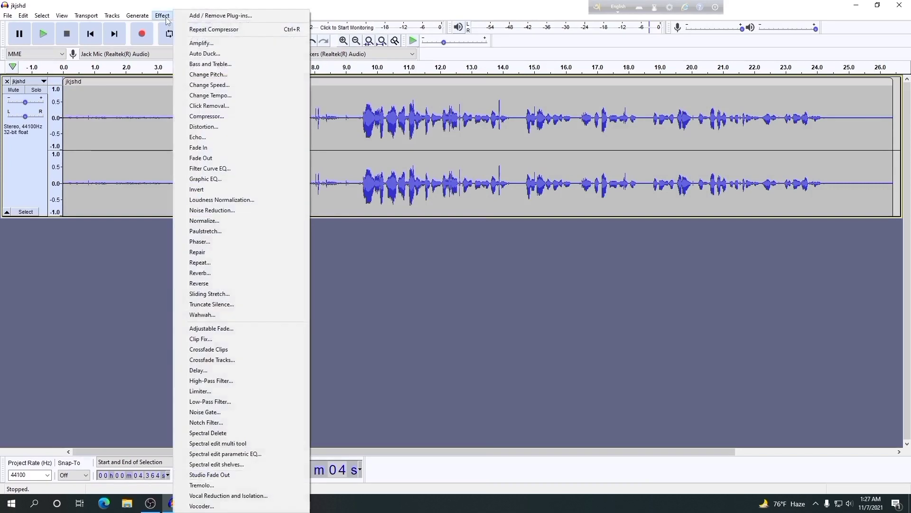
pyautogui.click(210, 212)
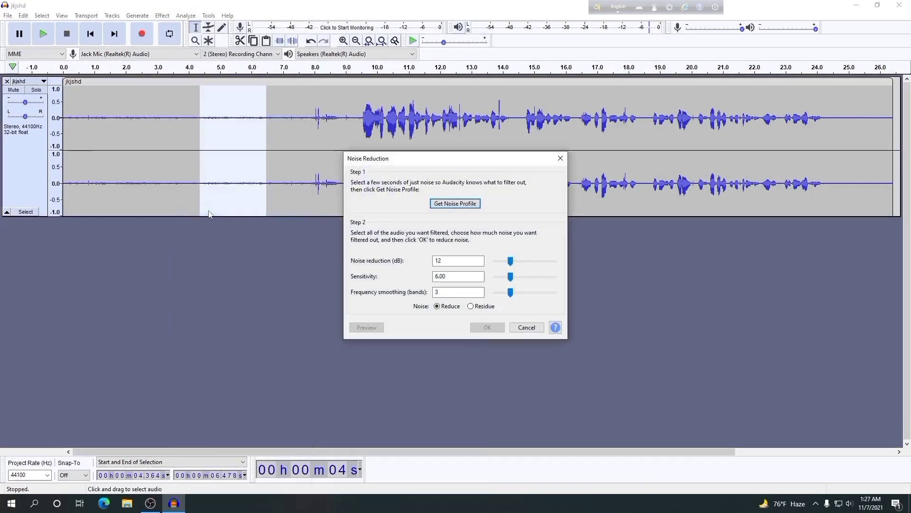
pyautogui.click(452, 205)
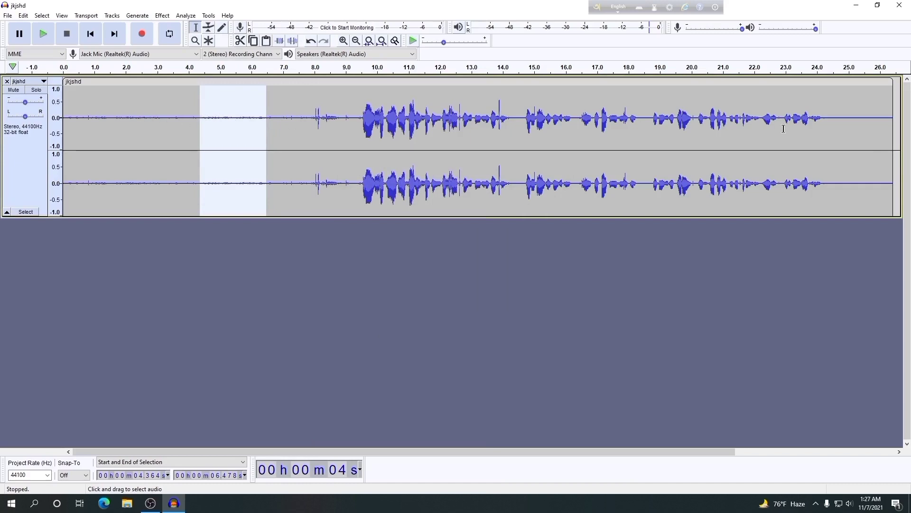
# - Apply Noise Reduction to the entire track with 12 dB reduction, sensitivity 6.00 and 3 frequency smoothing bands
pyautogui.doubleClick(148, 141)
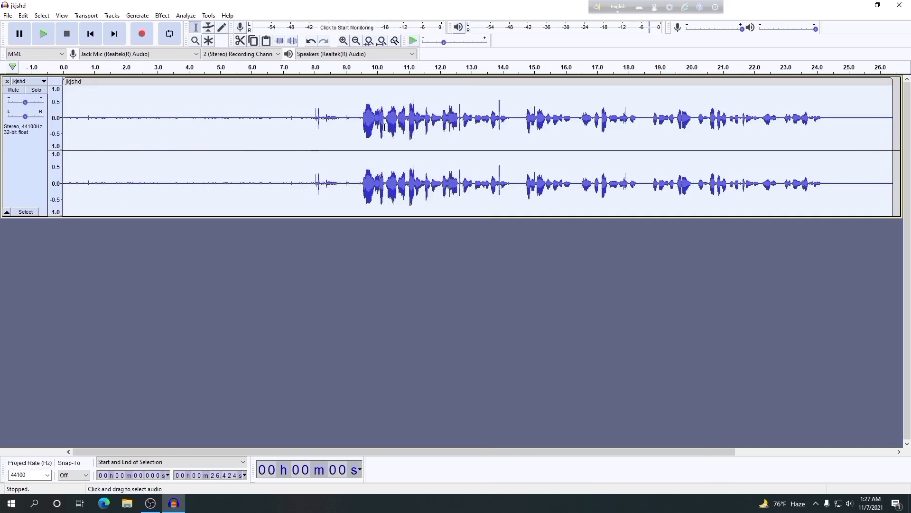
pyautogui.click(163, 16)
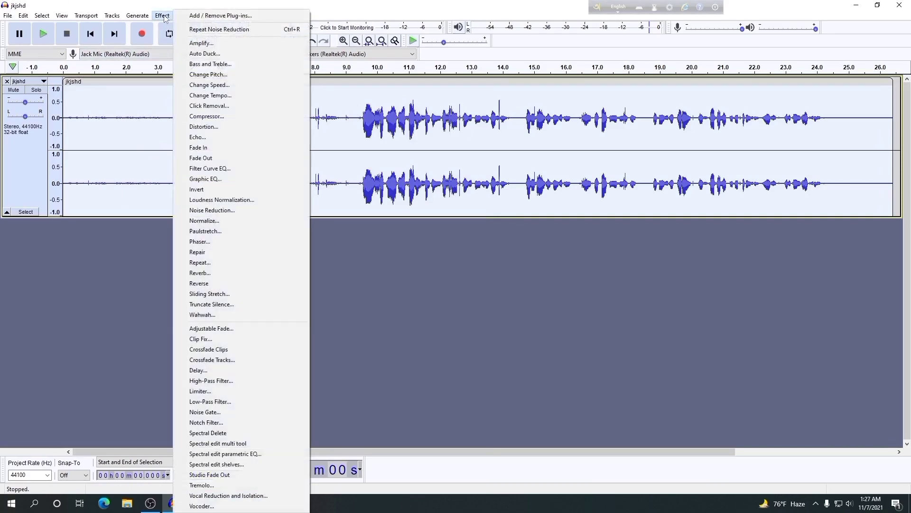
pyautogui.click(225, 210)
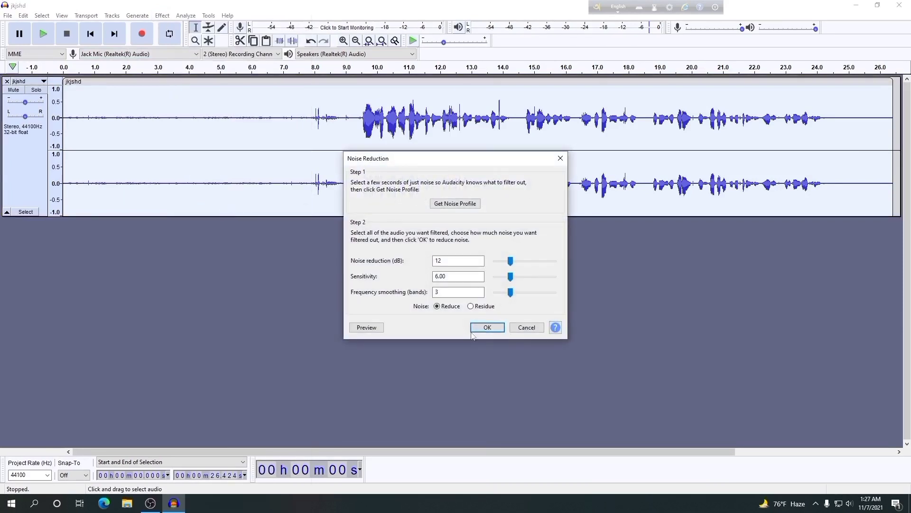
pyautogui.click(486, 327)
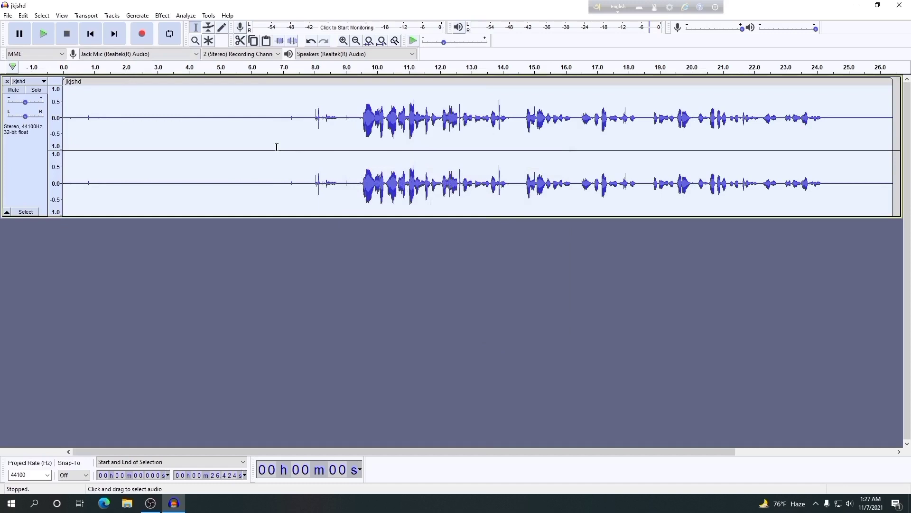
# - Capture a second noise profile from the quiet stretch between about 4.8 and 6.7 seconds
pyautogui.click(272, 118)
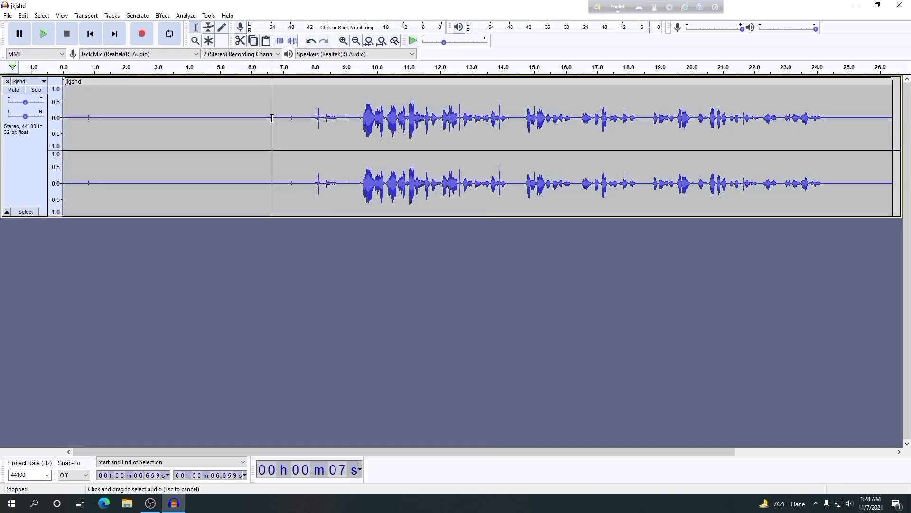
pyautogui.moveTo(271, 118); pyautogui.dragTo(215, 118)
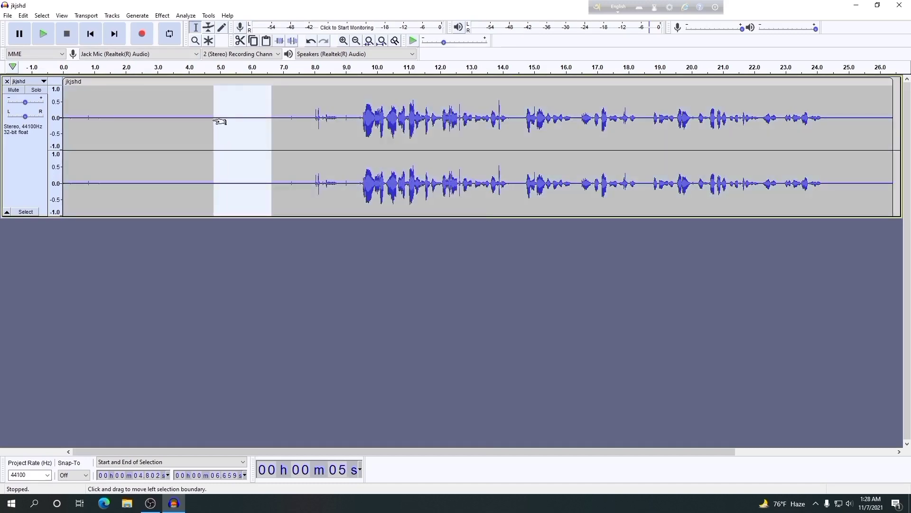
pyautogui.click(164, 16)
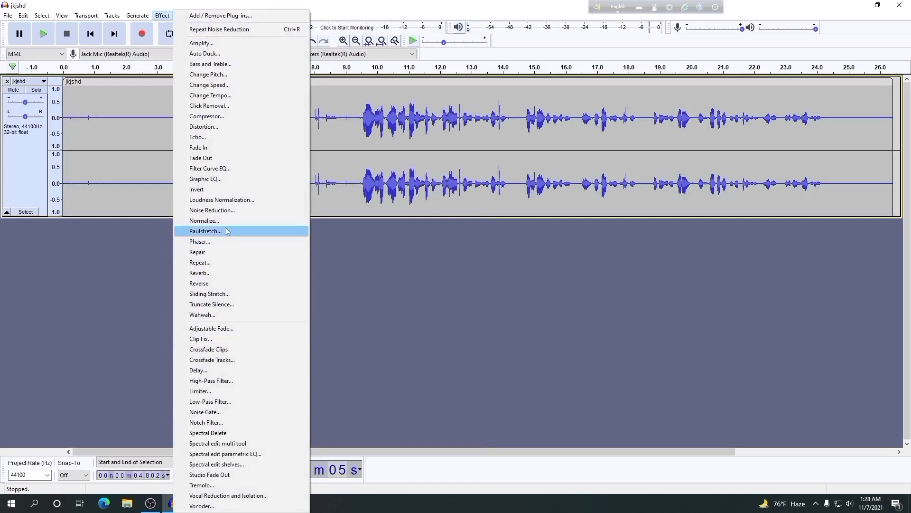
pyautogui.click(247, 208)
pyautogui.click(452, 203)
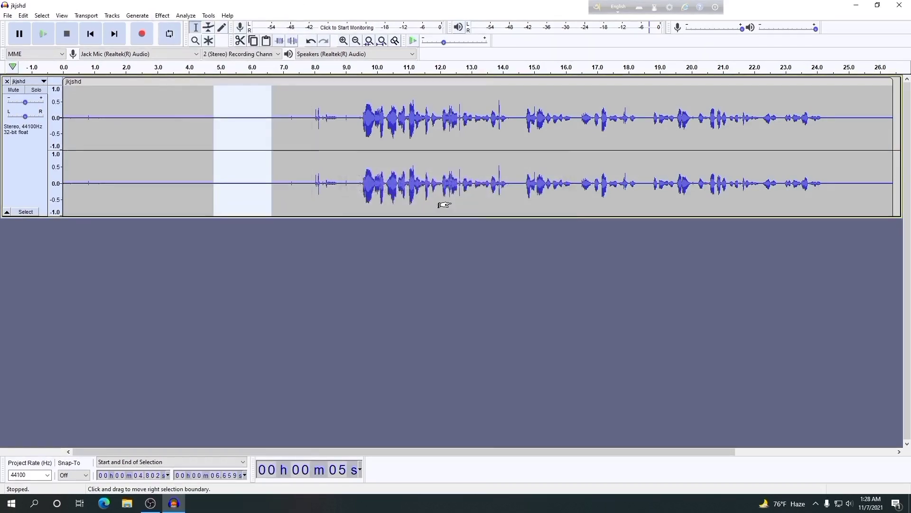
# - Apply Noise Reduction to the entire track again using the second noise profile, and play back part of the result
pyautogui.hotkey('ctrl', 'a')
pyautogui.hotkey('alt', 'c')
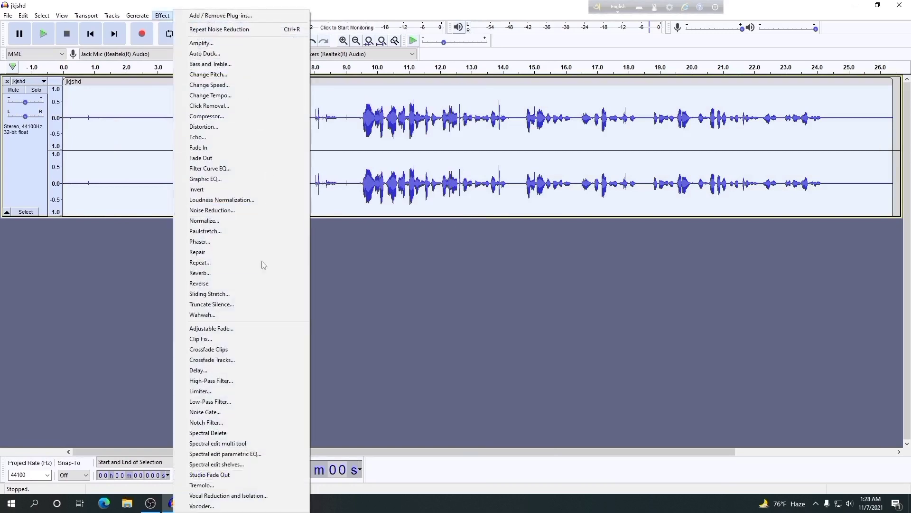
pyautogui.click(218, 210)
pyautogui.click(483, 324)
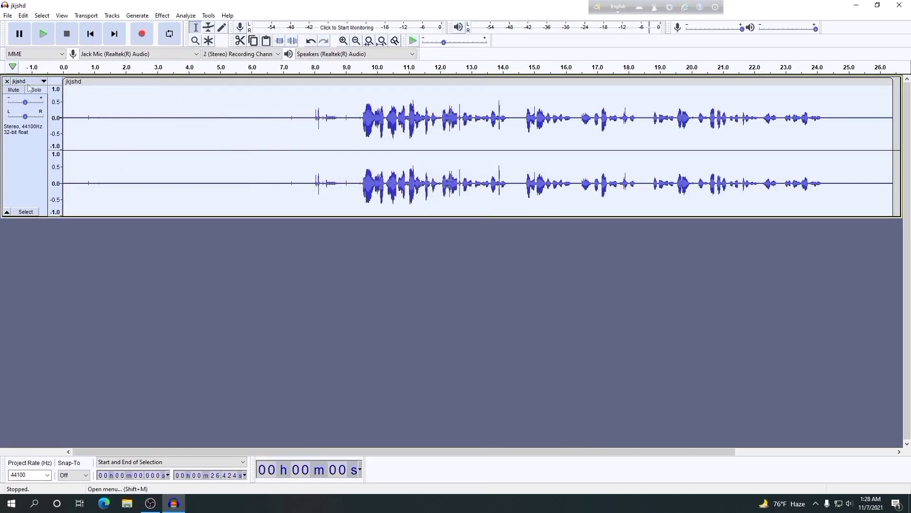
pyautogui.click(44, 34)
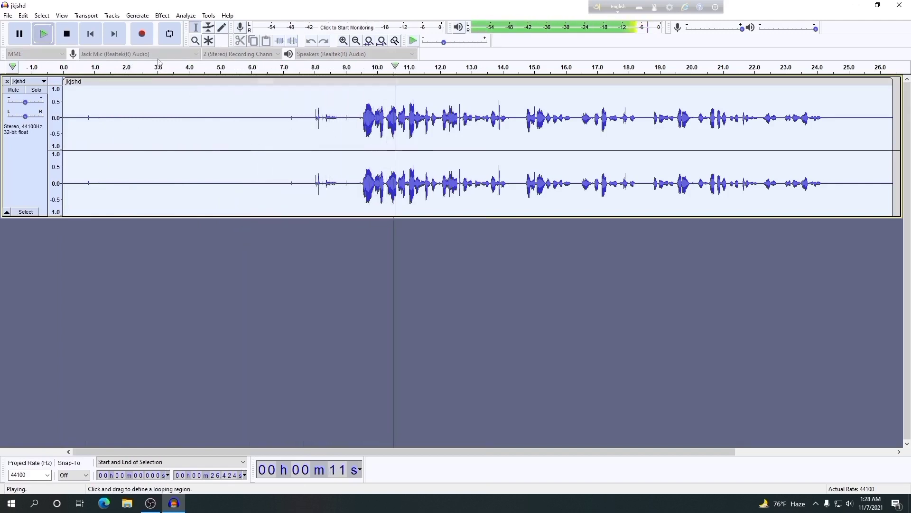
pyautogui.click(71, 41)
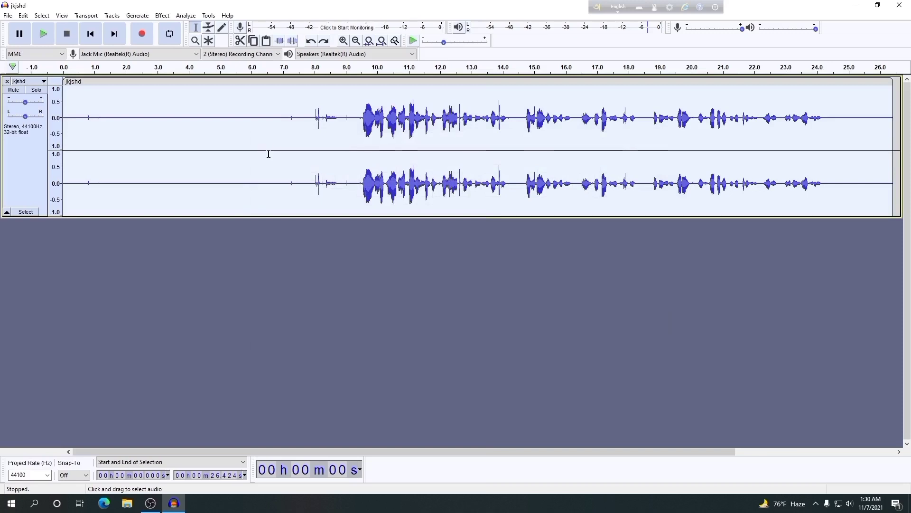
# - Apply the Filter Curve EQ effect to the entire track with the Treble Boost factory preset
pyautogui.click(162, 16)
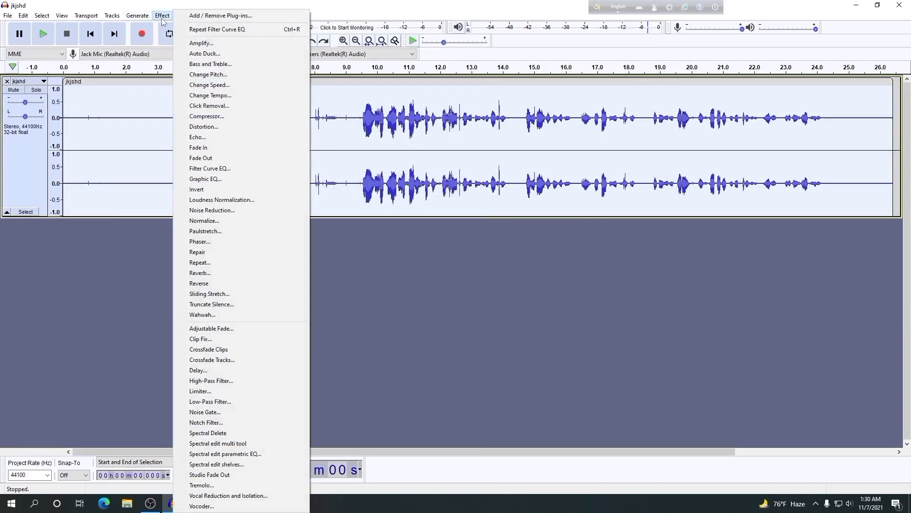
pyautogui.click(215, 169)
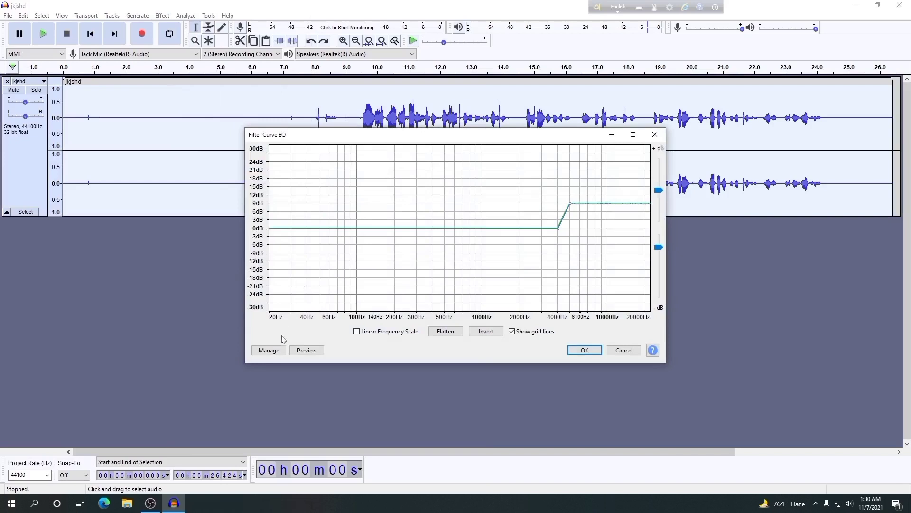
pyautogui.click(275, 350)
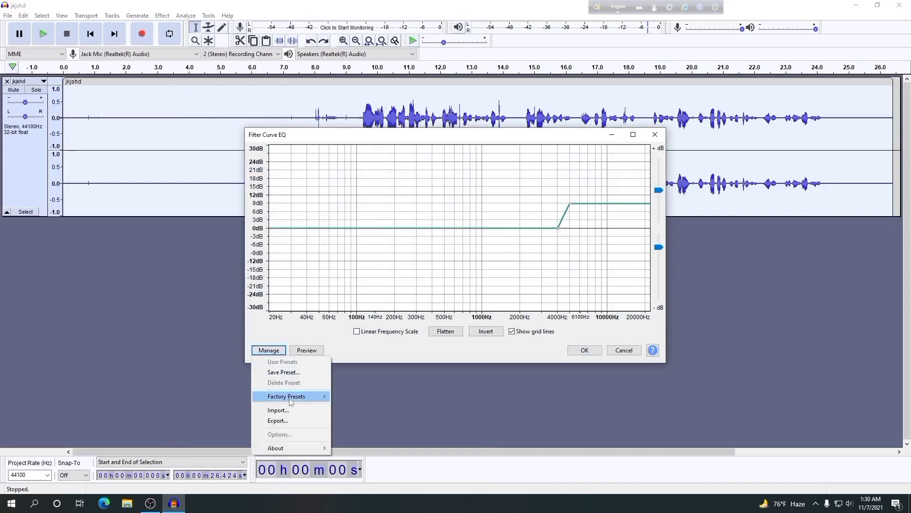
pyautogui.moveTo(291, 401)
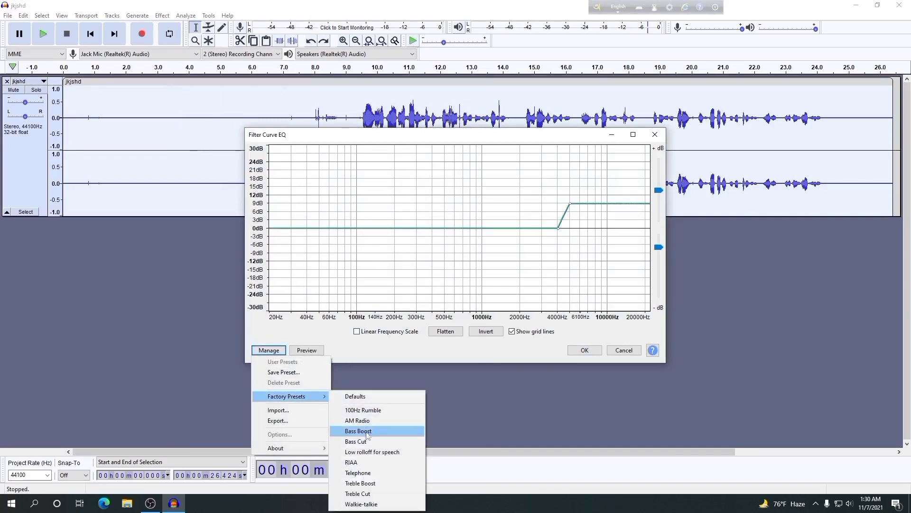
pyautogui.click(370, 493)
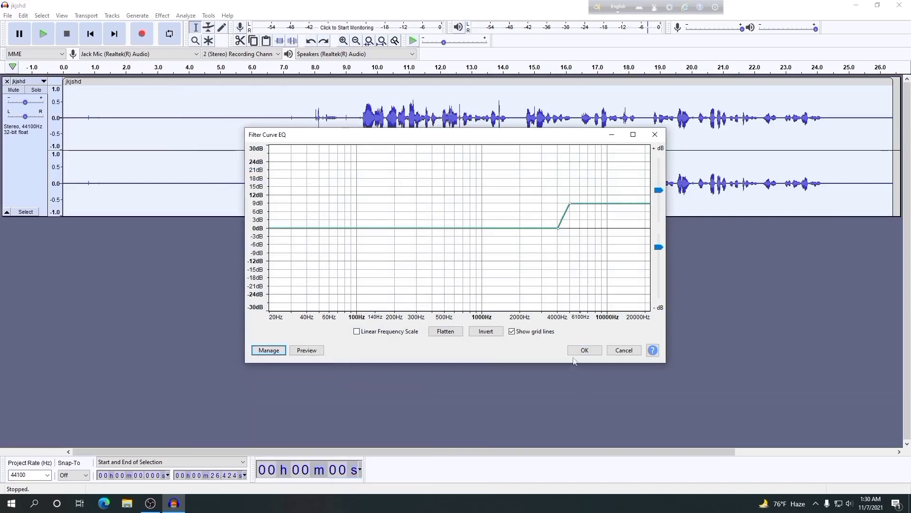
pyautogui.click(577, 351)
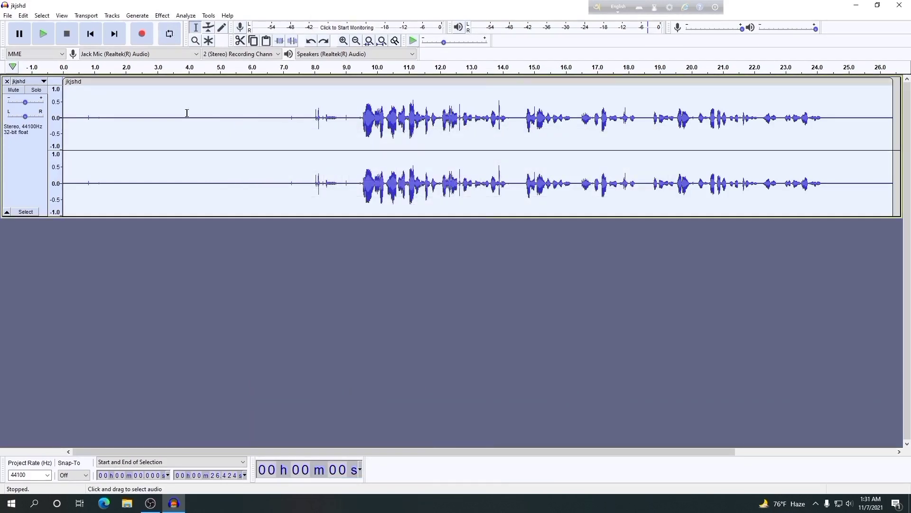
# - Apply Filter Curve EQ to the entire track with the Bass Boost factory preset, and play back part of the result
pyautogui.click(163, 15)
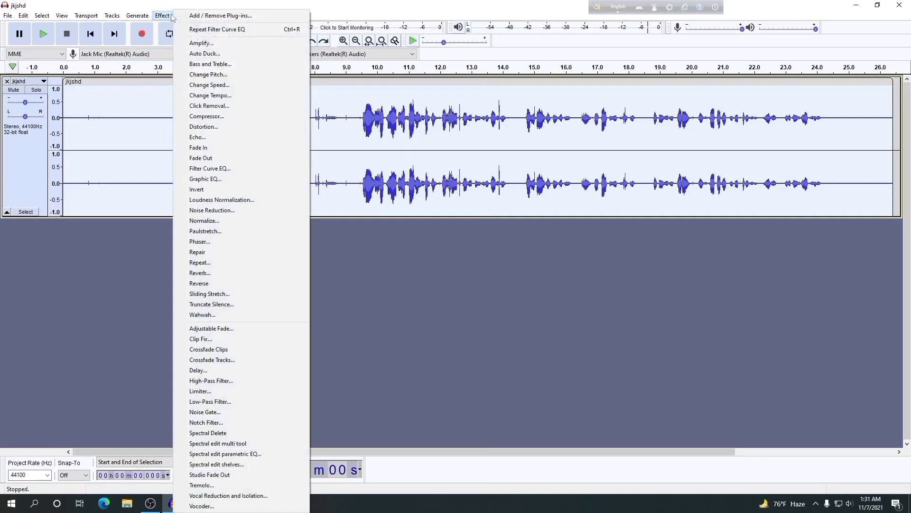
pyautogui.click(220, 169)
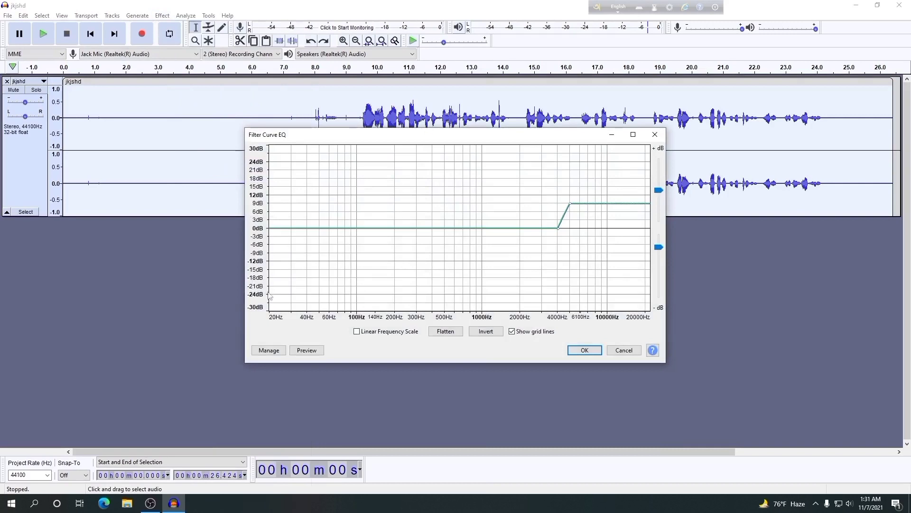
pyautogui.click(268, 349)
pyautogui.moveTo(281, 399)
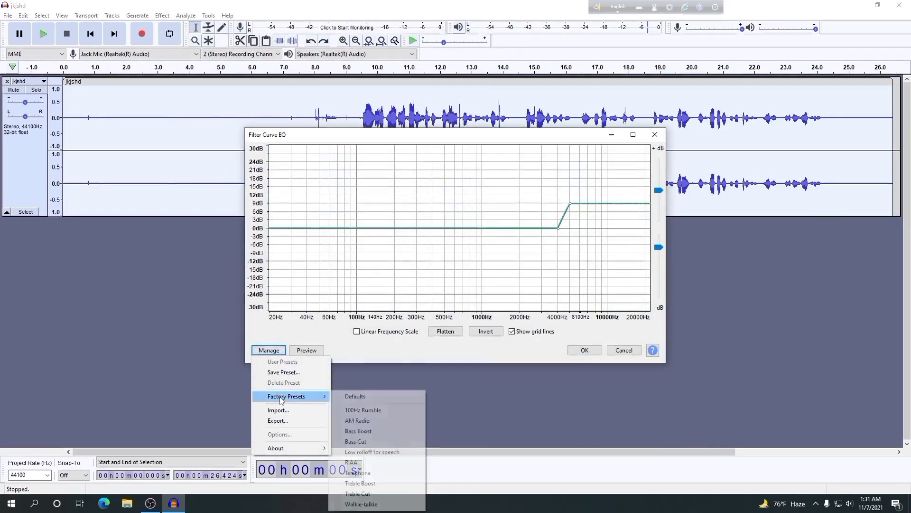
pyautogui.click(370, 431)
pyautogui.click(584, 351)
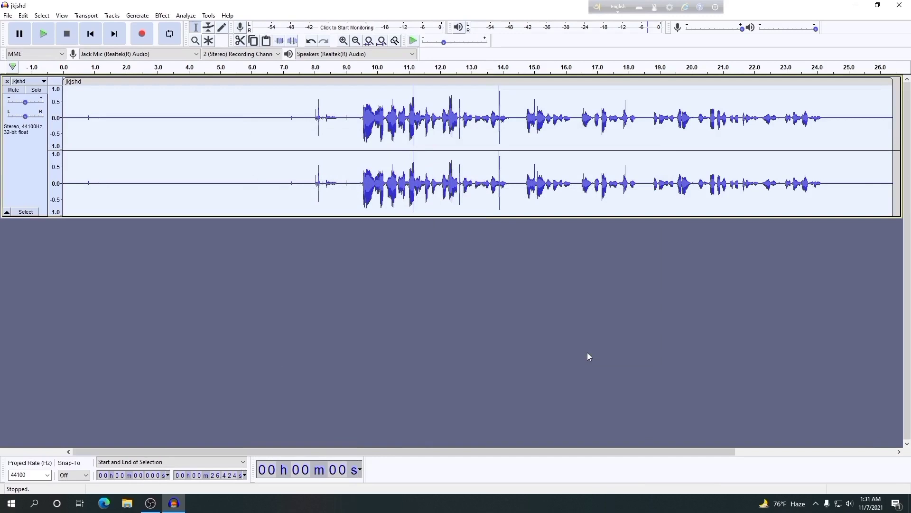
pyautogui.click(43, 33)
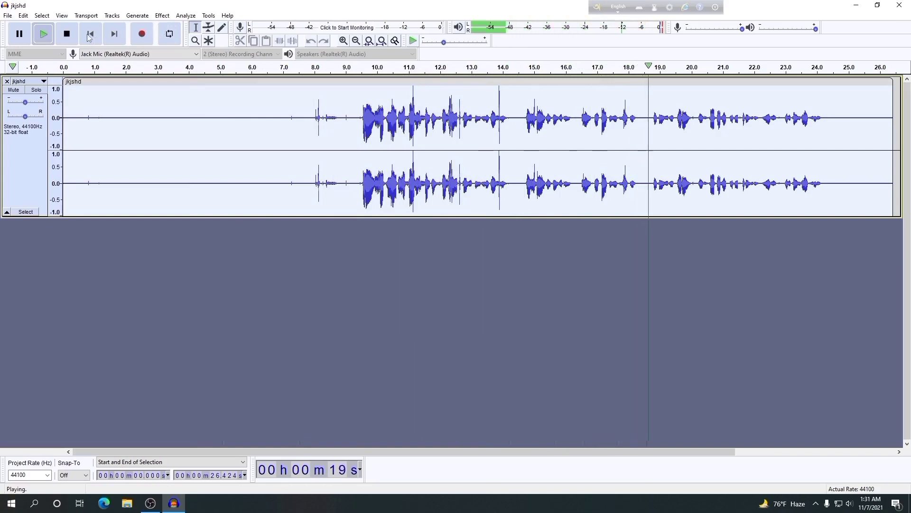
pyautogui.click(68, 34)
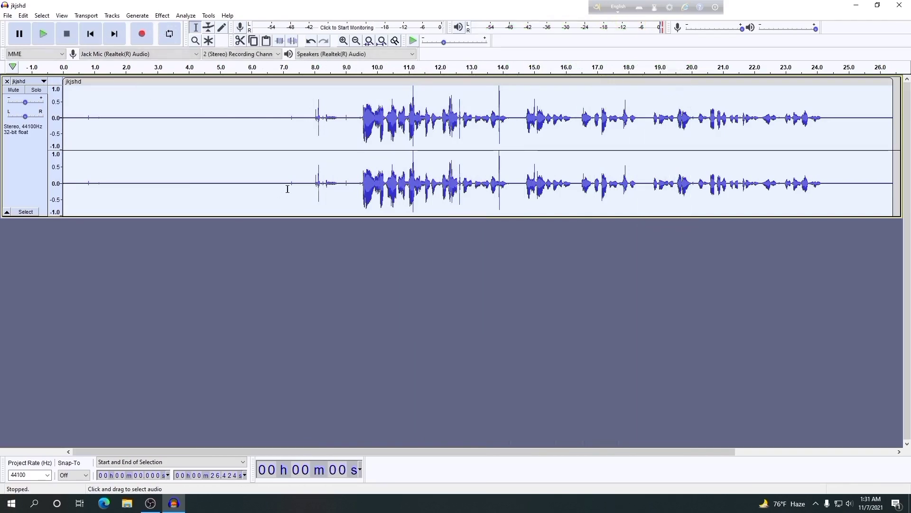